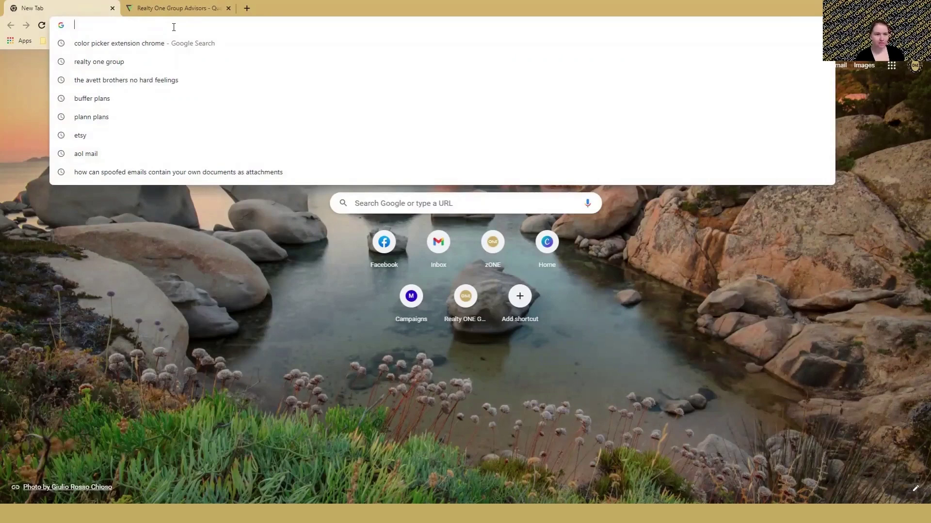
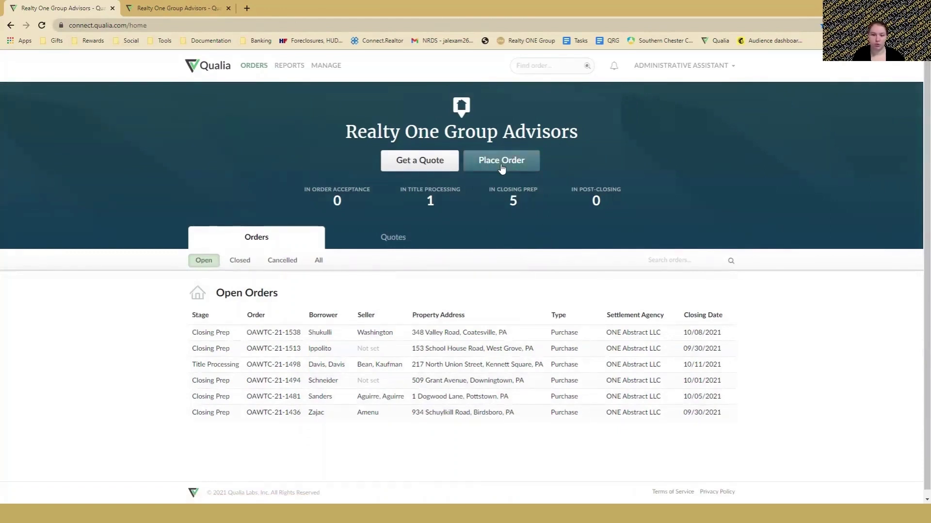
left_click(501, 163)
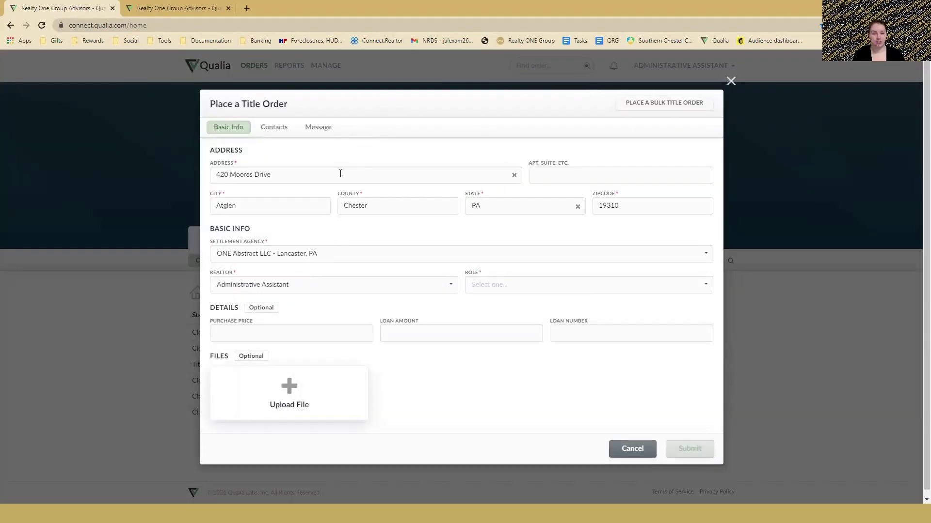
left_click(211, 176)
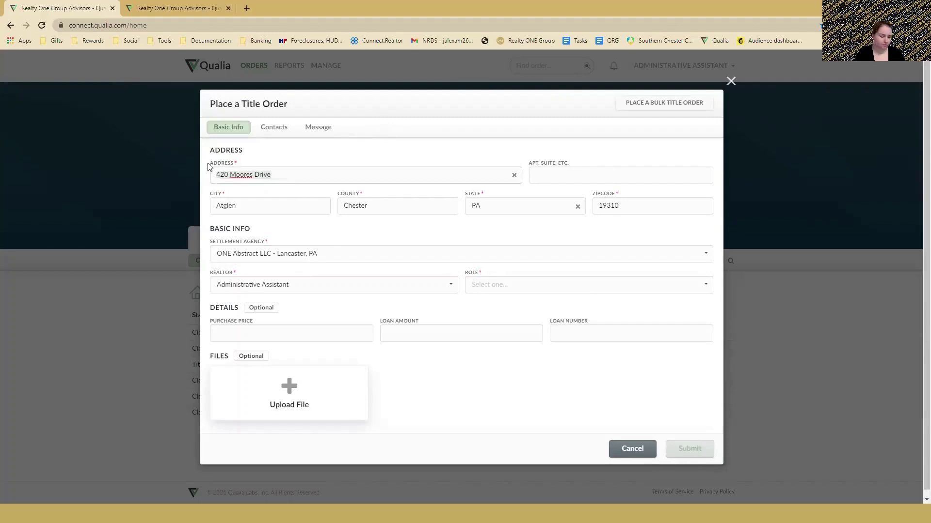
key("ctrl+a")
key("BackSpace")
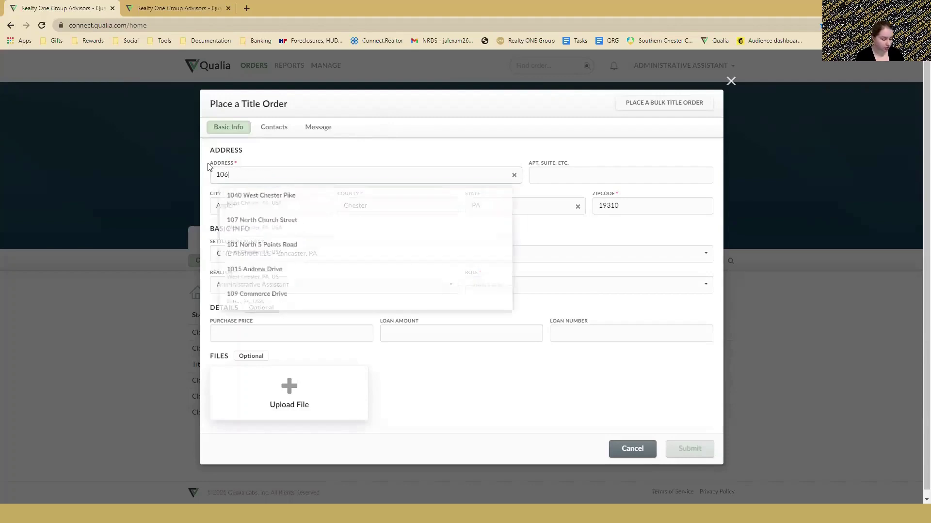
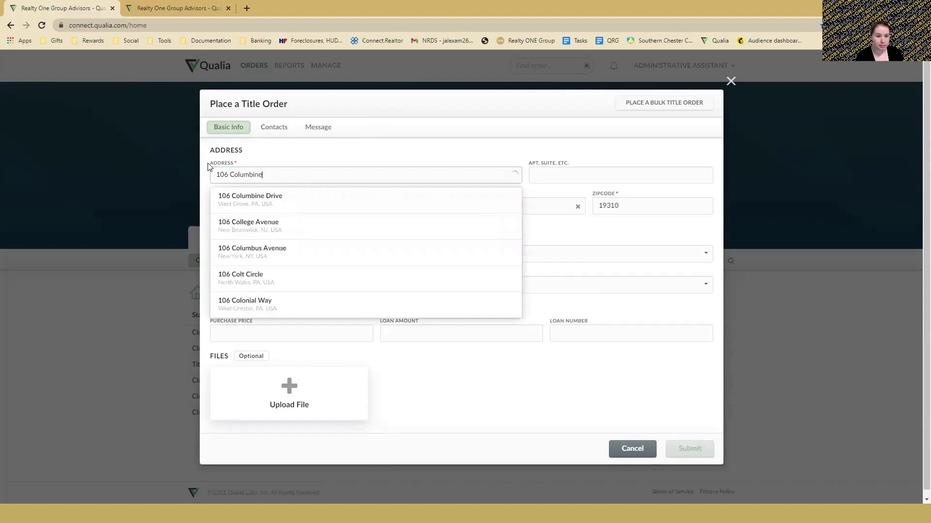
left_click(291, 200)
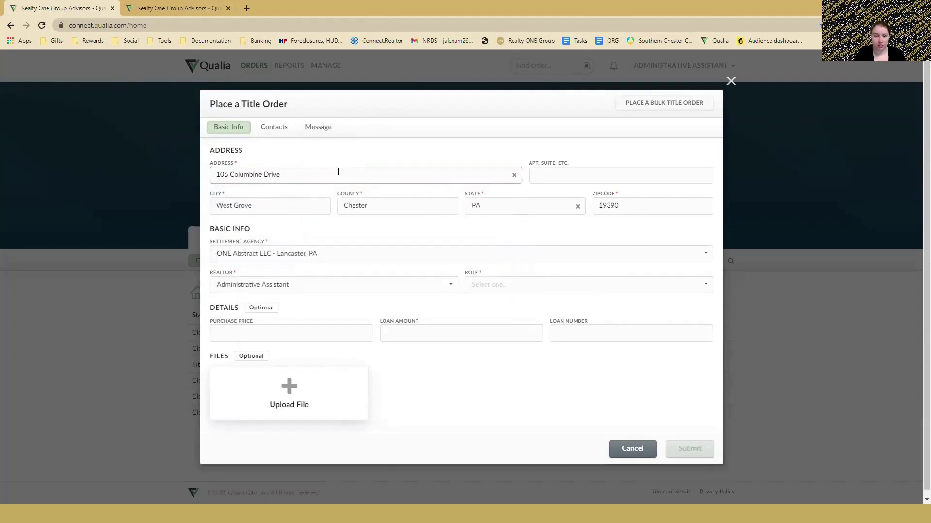
Confirm the property address and keep ONE Abstract LLC - Lancaster, PA as settlement agency.
left_click_drag(338, 172, 224, 197)
left_click(344, 237)
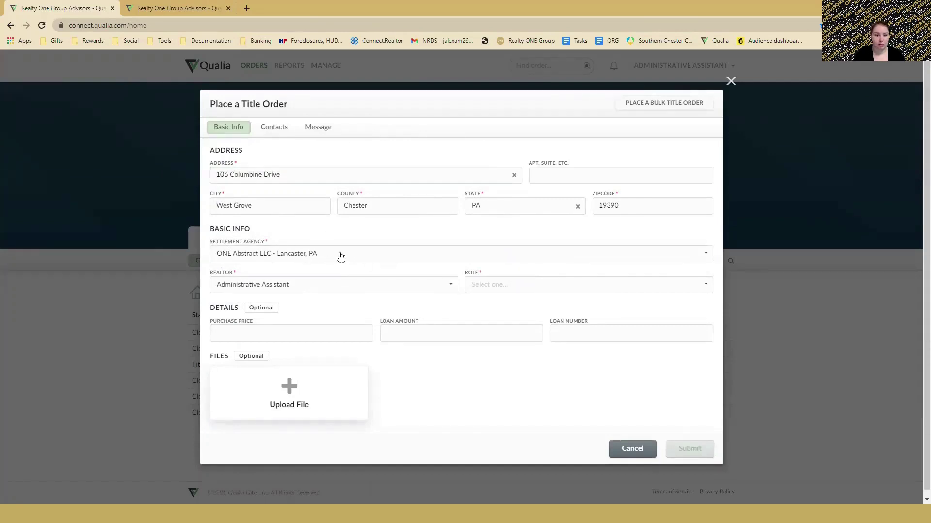
left_click(340, 257)
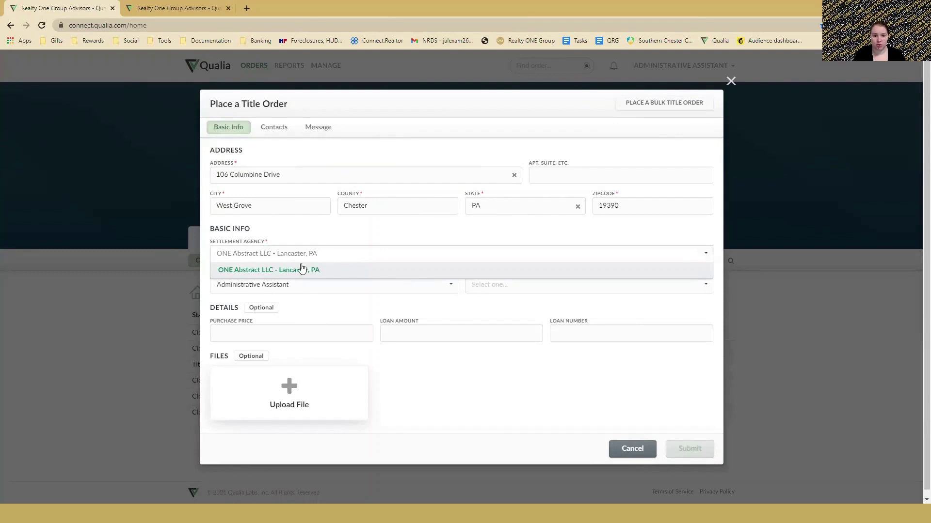
left_click(250, 273)
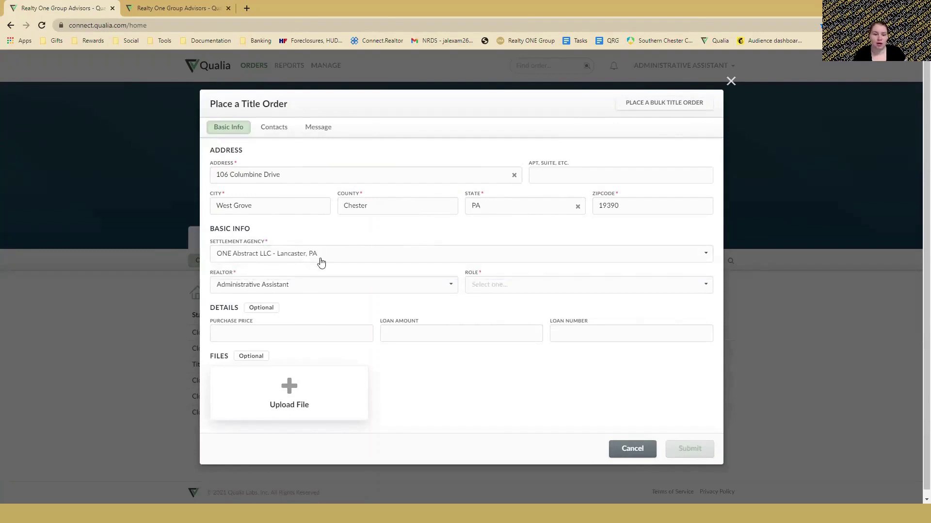
Keep Administrative Assistant as the realtor and set the realtor role to Selling Agent.
left_click(270, 289)
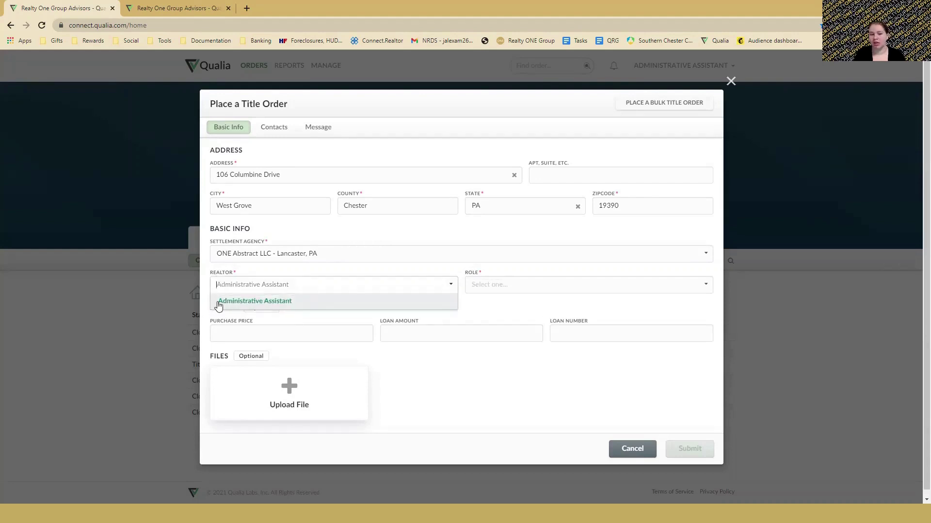
left_click(262, 306)
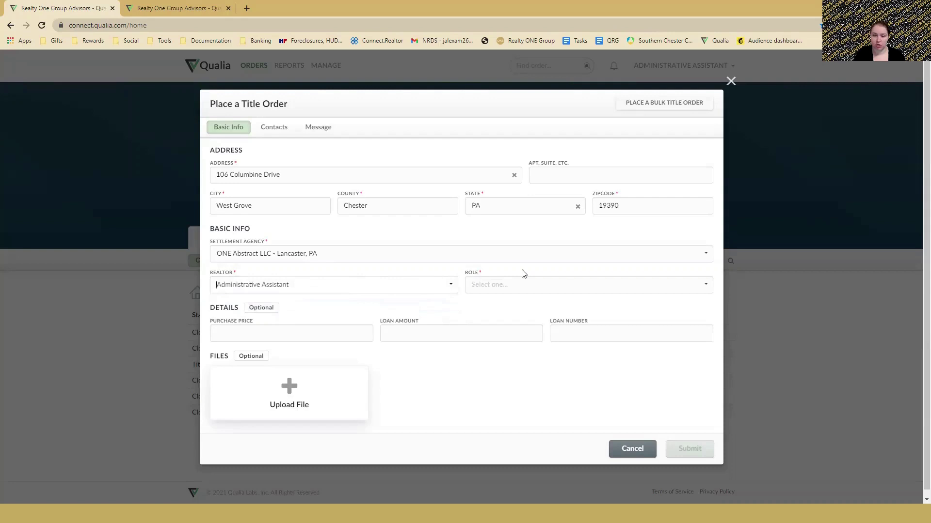
left_click(507, 289)
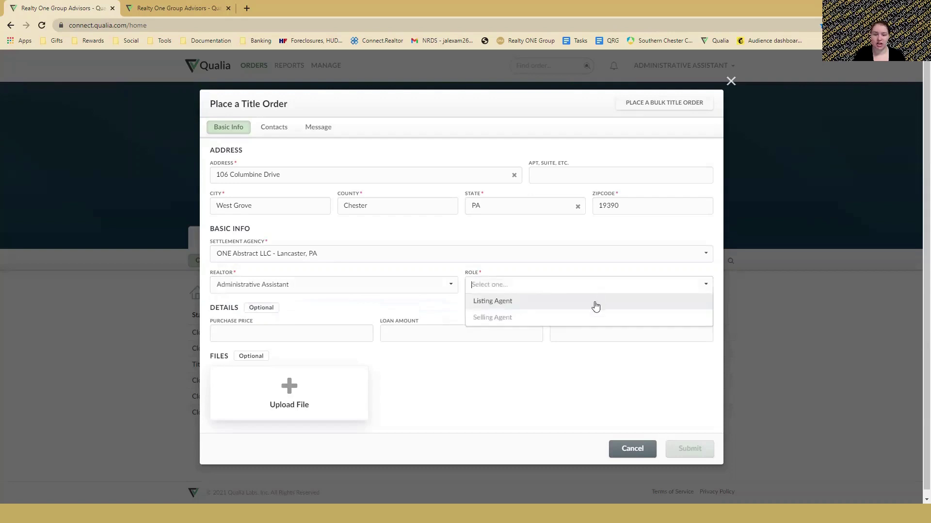
left_click(493, 319)
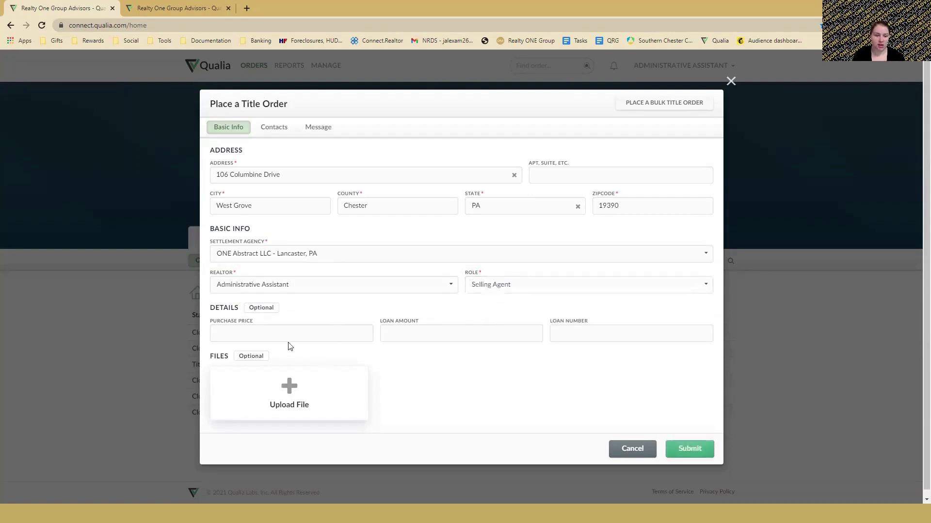
Click through the purchase price, loan amount and loan number fields, returning to purchase price.
left_click(278, 334)
left_click(447, 332)
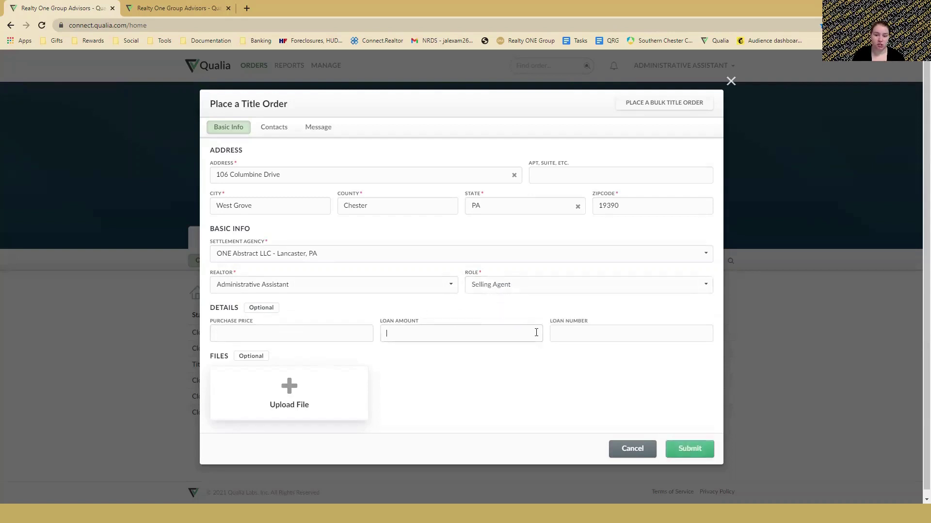
left_click(560, 335)
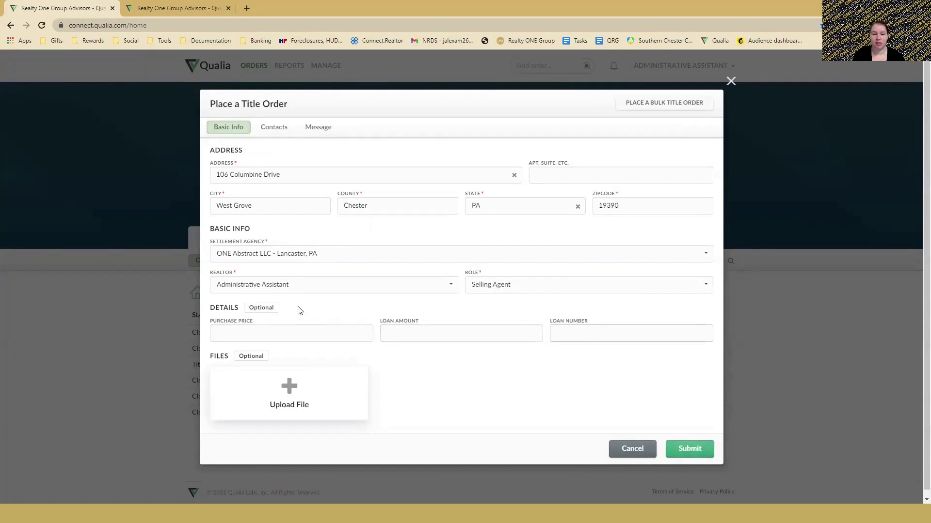
left_click(274, 333)
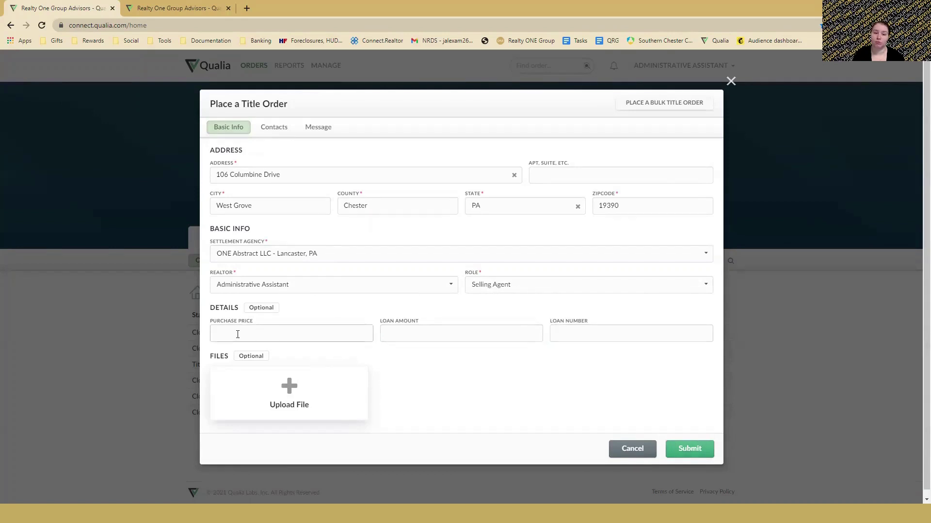
left_click(317, 310)
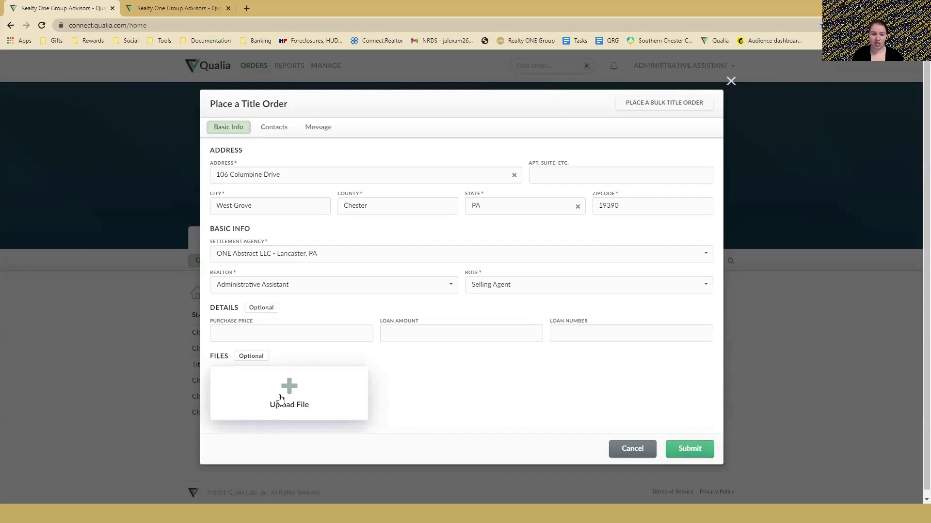
Go to the order's Contacts section and add a Selling Agent contact.
left_click(274, 132)
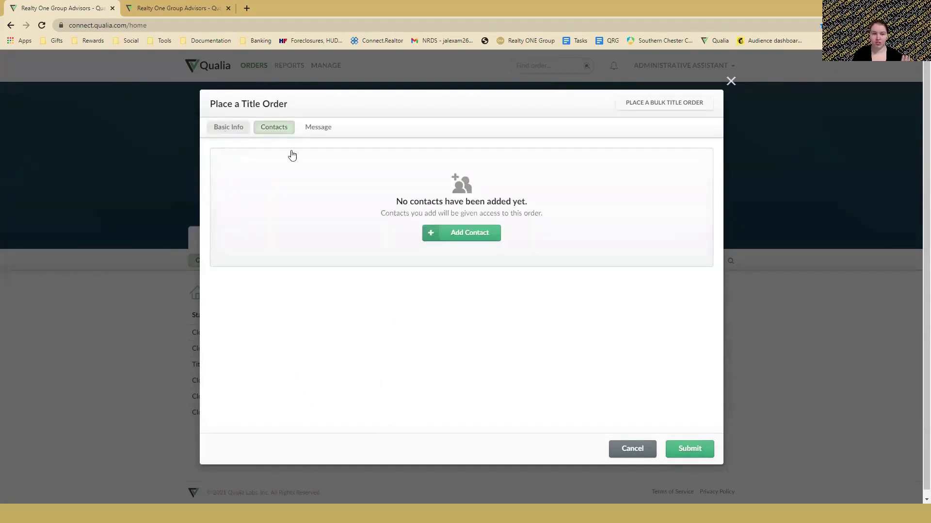
left_click(274, 128)
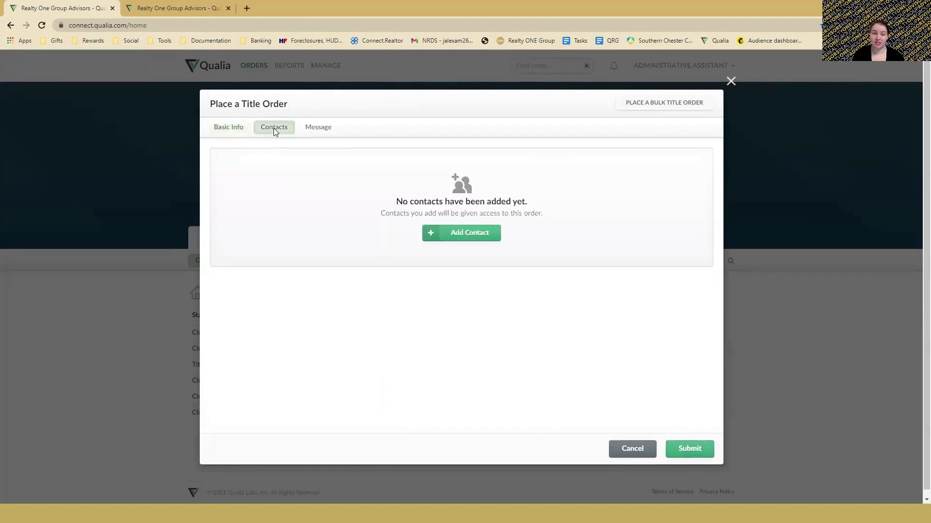
left_click(492, 234)
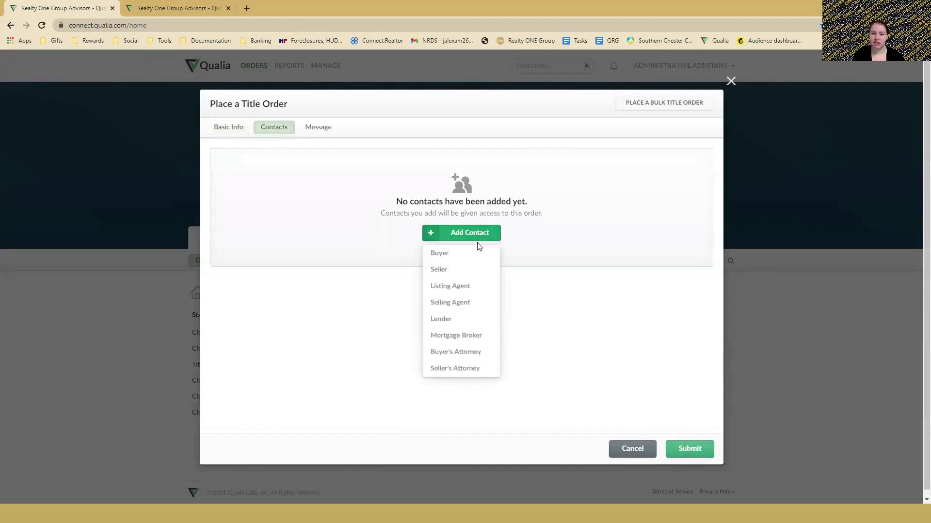
left_click(464, 310)
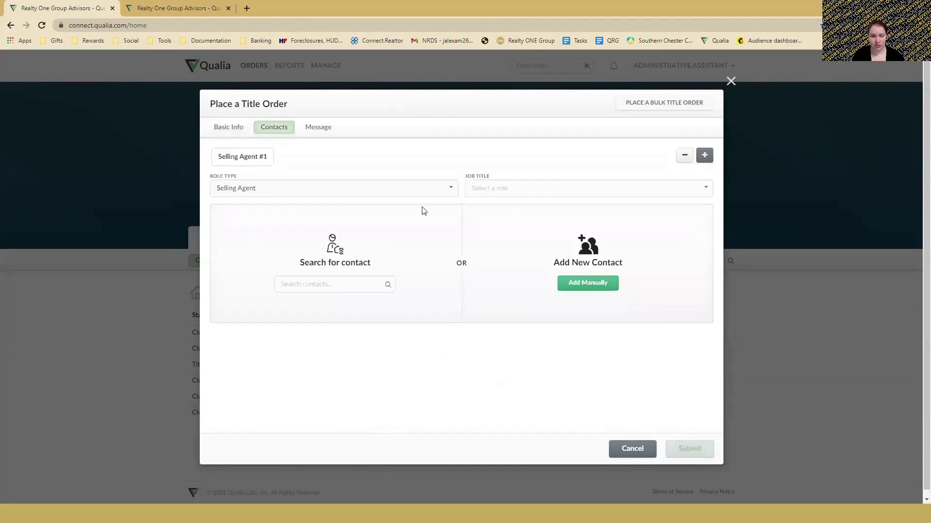
Keep role type Selling Agent and set the job title to Real Estate Agent.
left_click(317, 191)
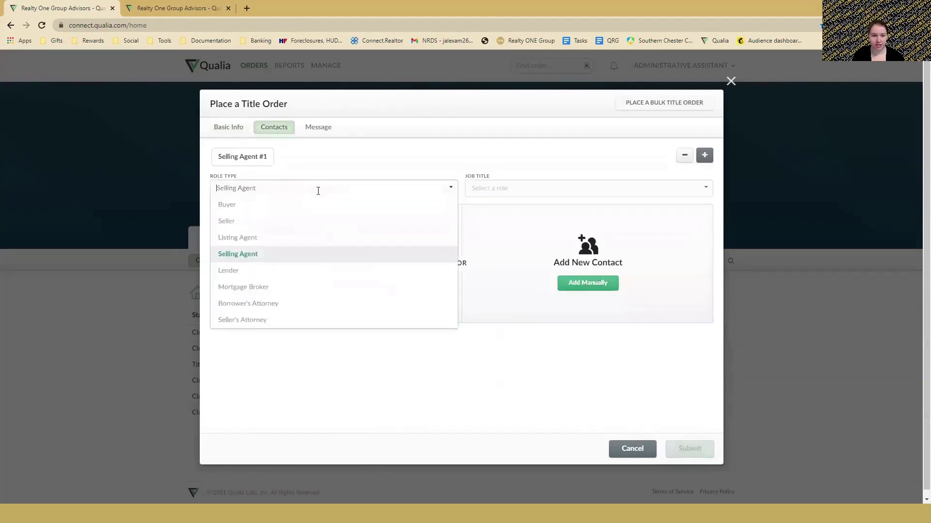
left_click(251, 255)
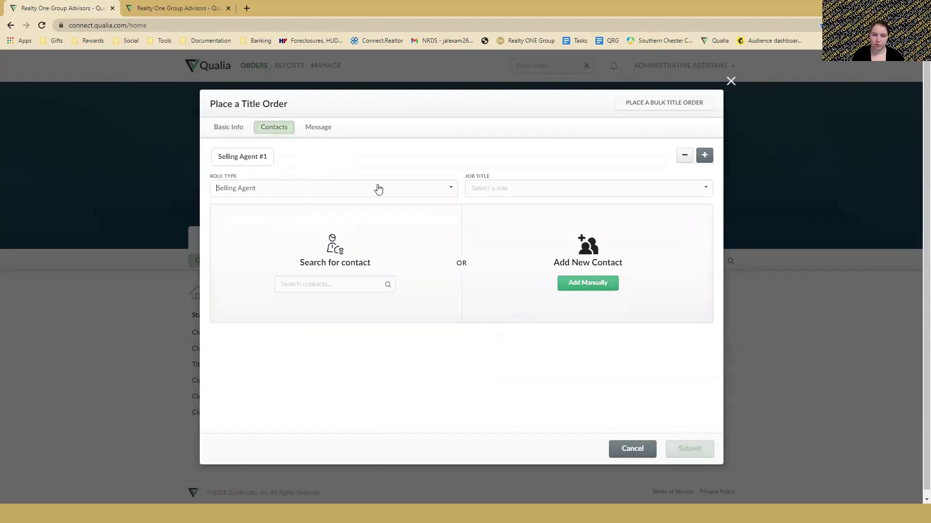
left_click(537, 192)
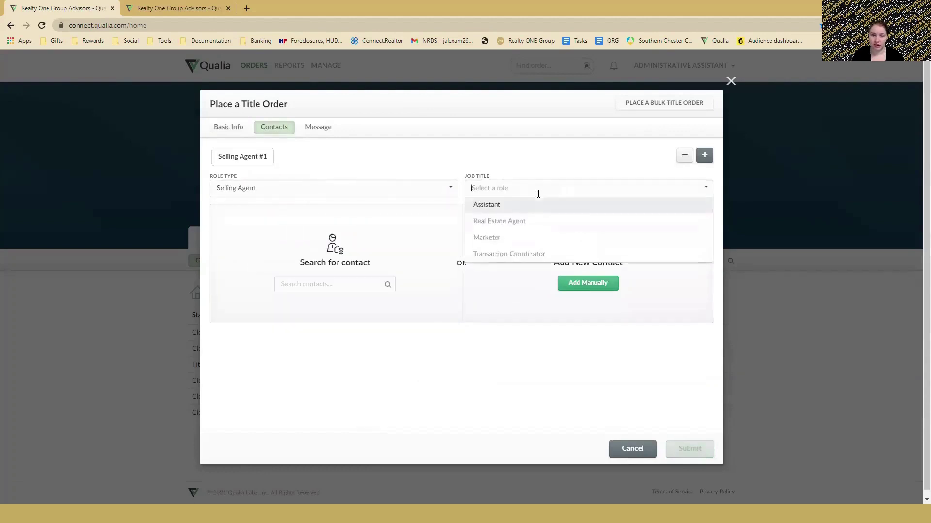
left_click(503, 227)
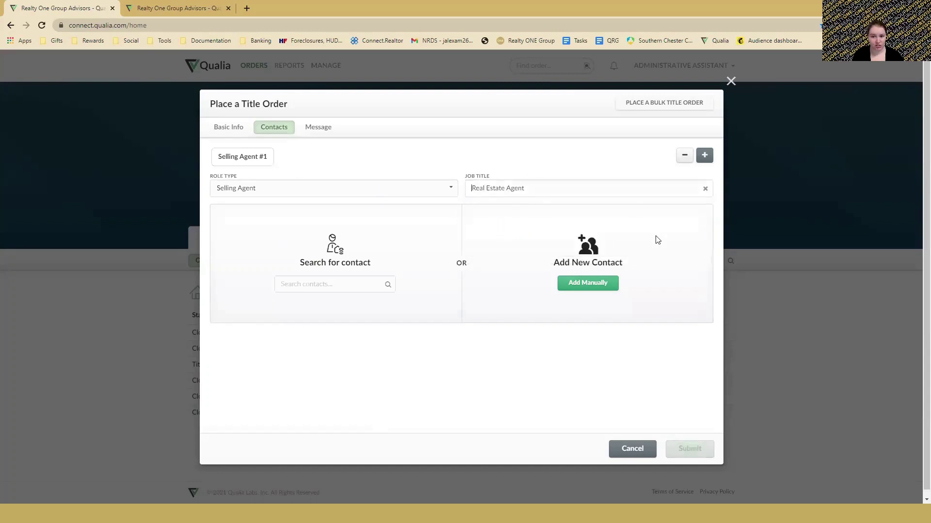
left_click(346, 286)
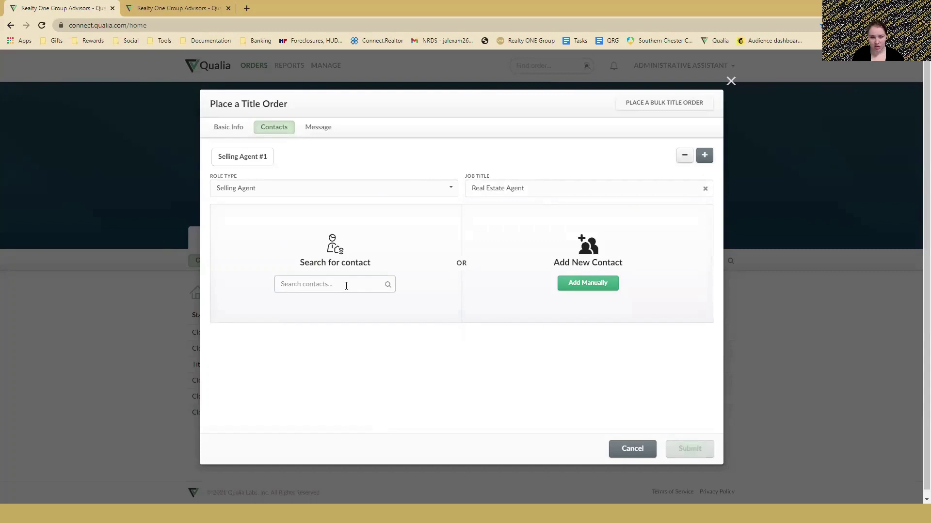
Switch to manual entry and enter organization name Realty ONE Group Advisors.
left_click(599, 286)
left_click(367, 240)
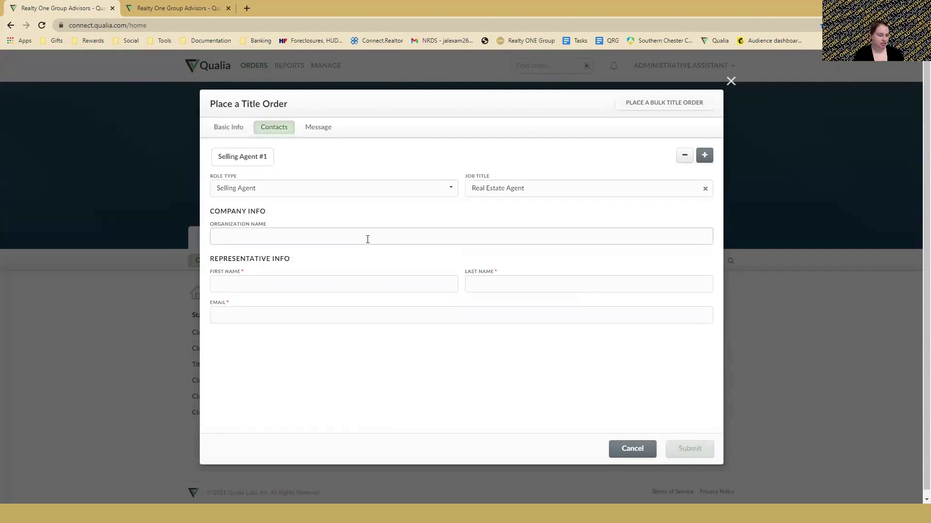
type("Realty O")
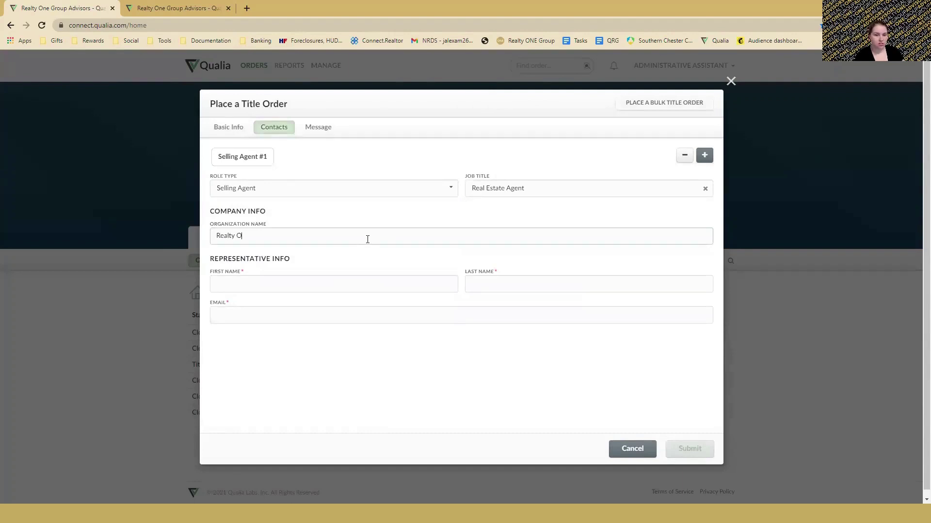
type("NE Group Advisors")
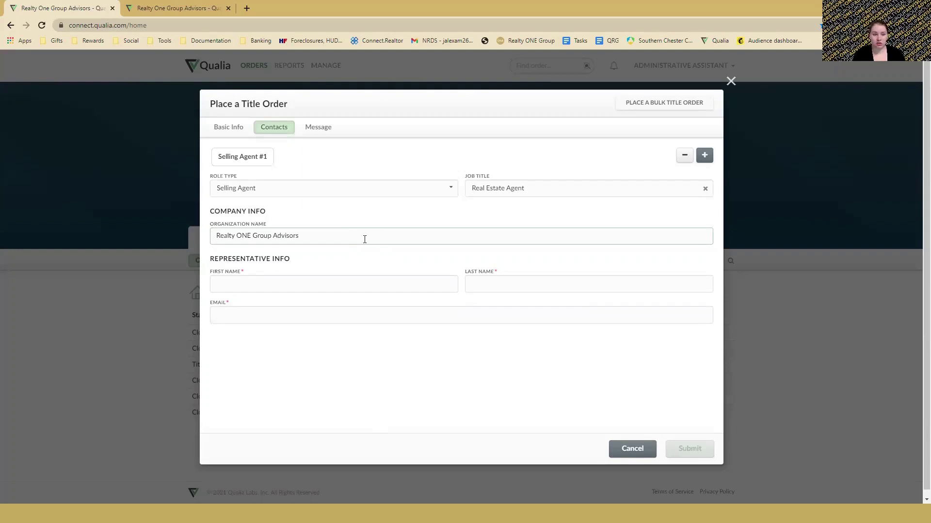
Fill in the agent's first name, last name and e-mail, fixing the domain typo.
left_click(330, 285)
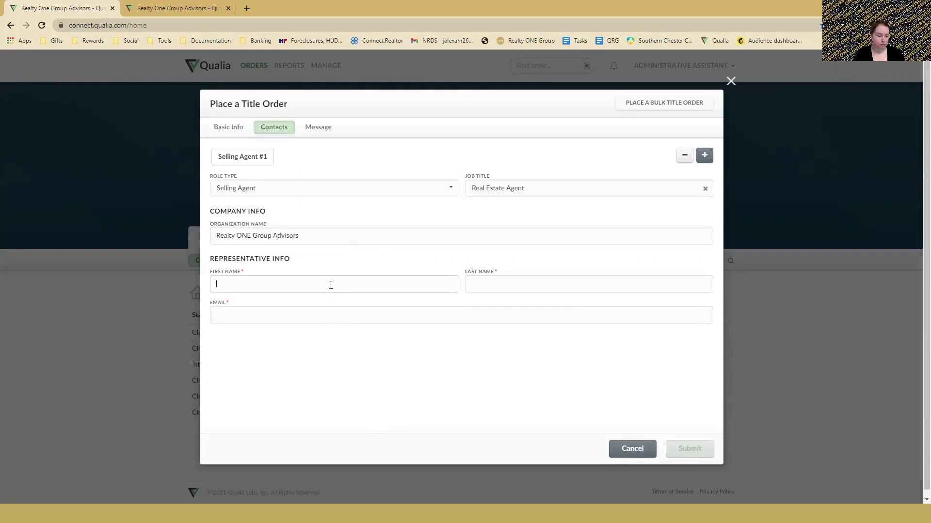
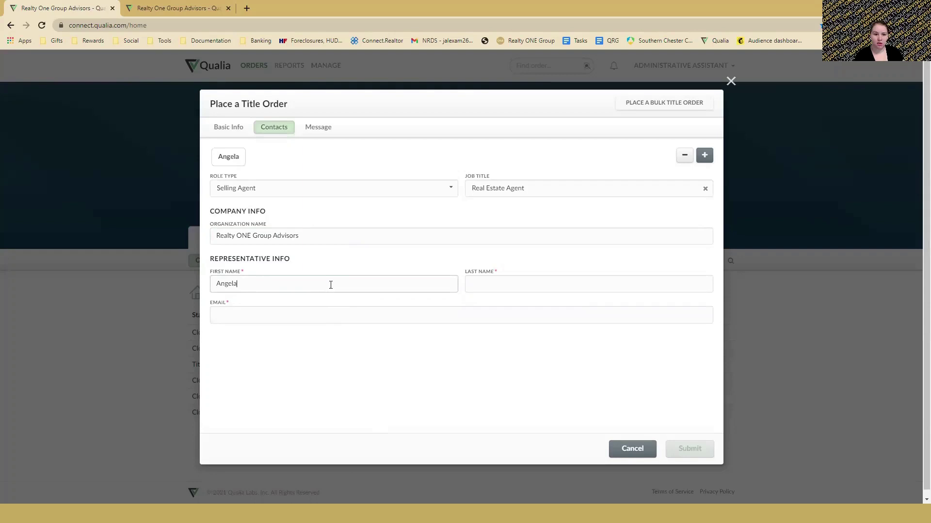
key("Tab")
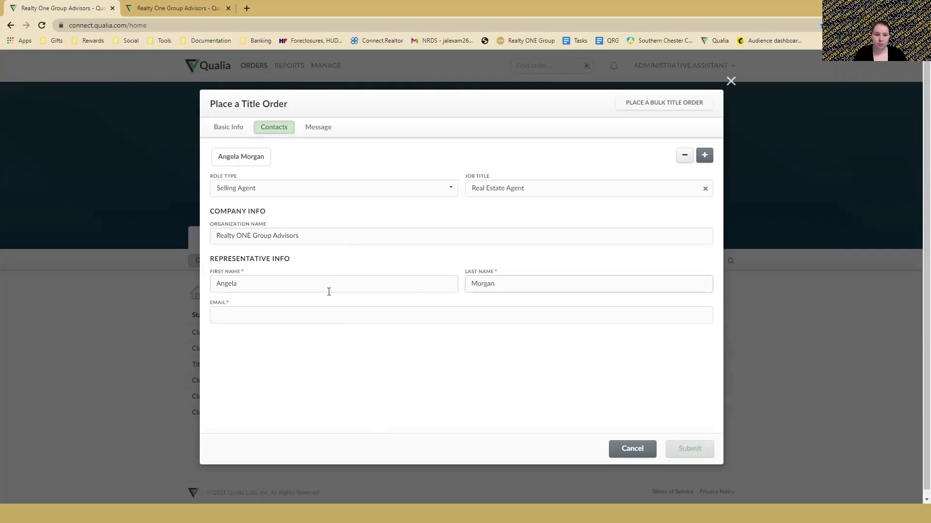
left_click(315, 314)
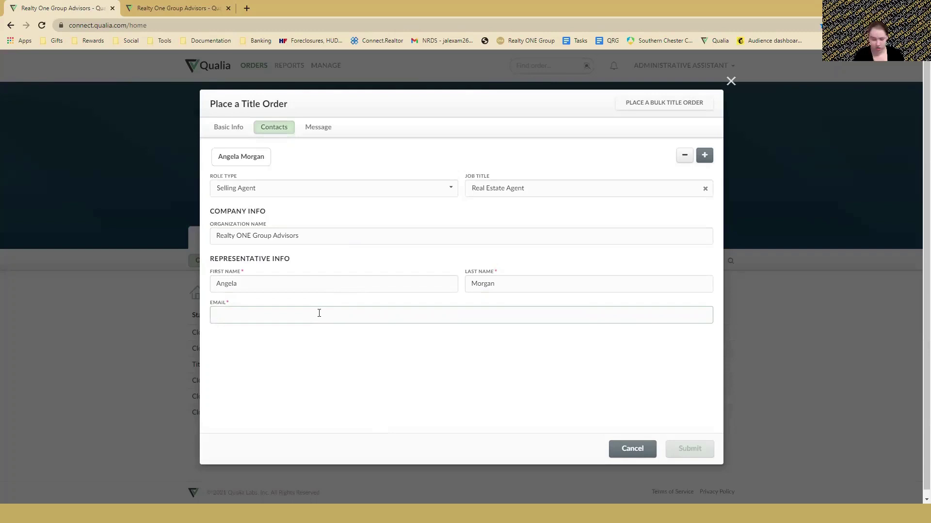
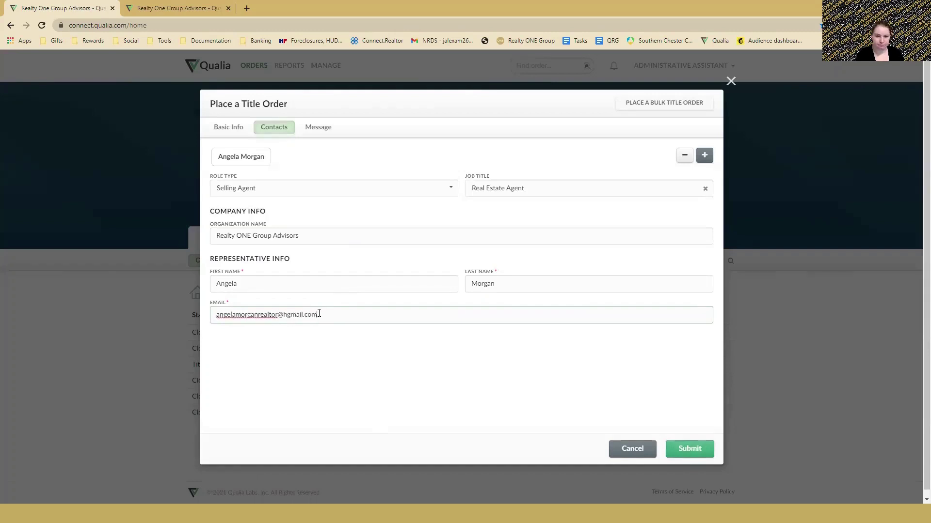
left_click(287, 317)
key("BackSpace")
left_click(308, 275)
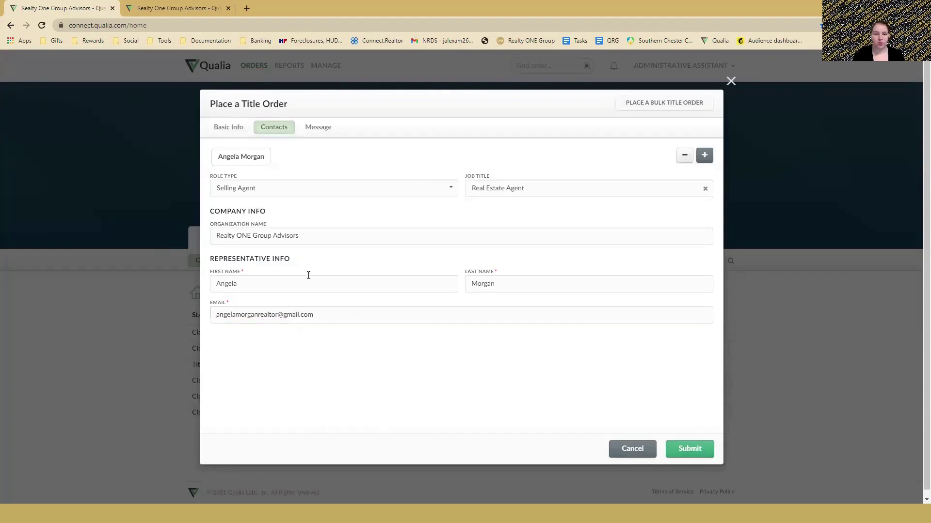
Add a Buyer contact to the order with entity type Individual.
left_click(704, 156)
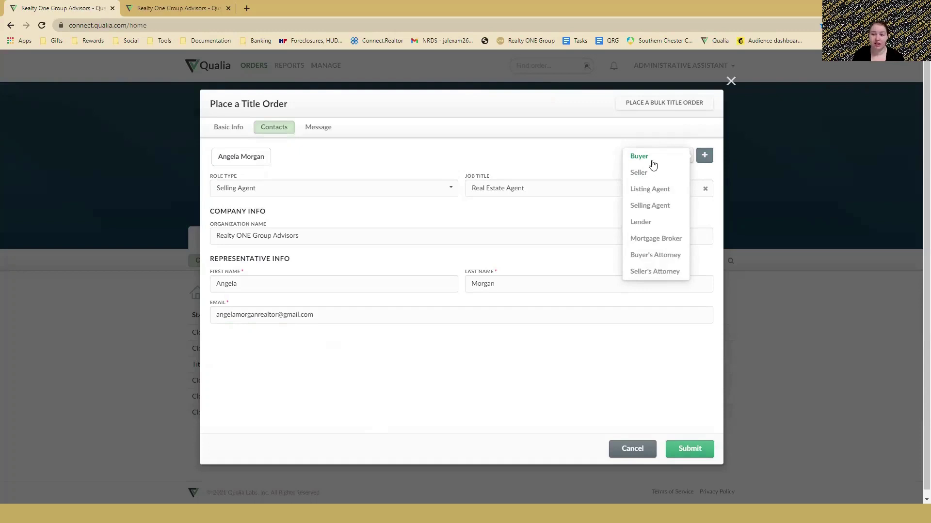
left_click(651, 162)
left_click(370, 190)
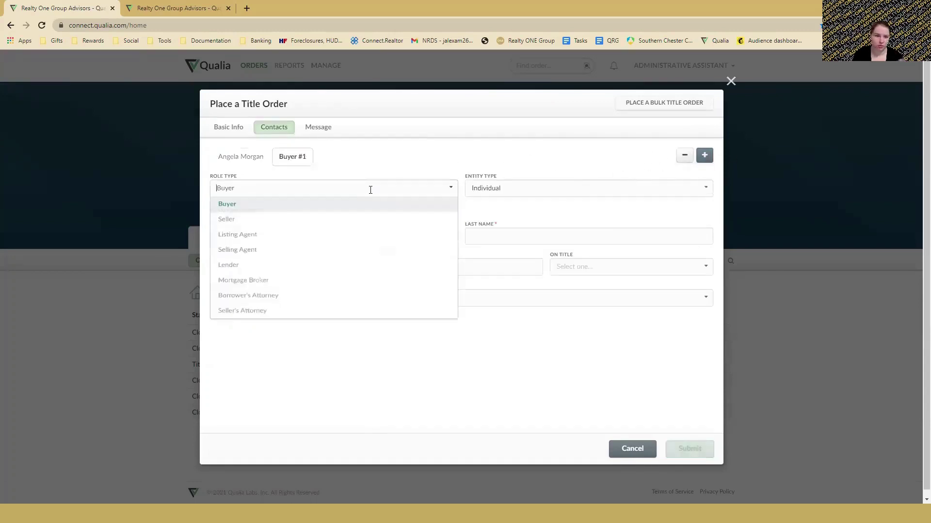
left_click(357, 205)
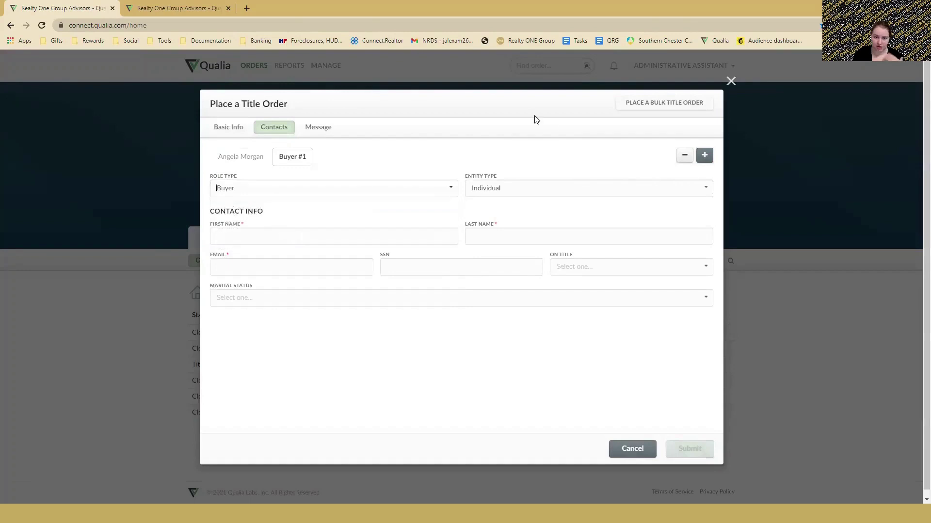
left_click(534, 191)
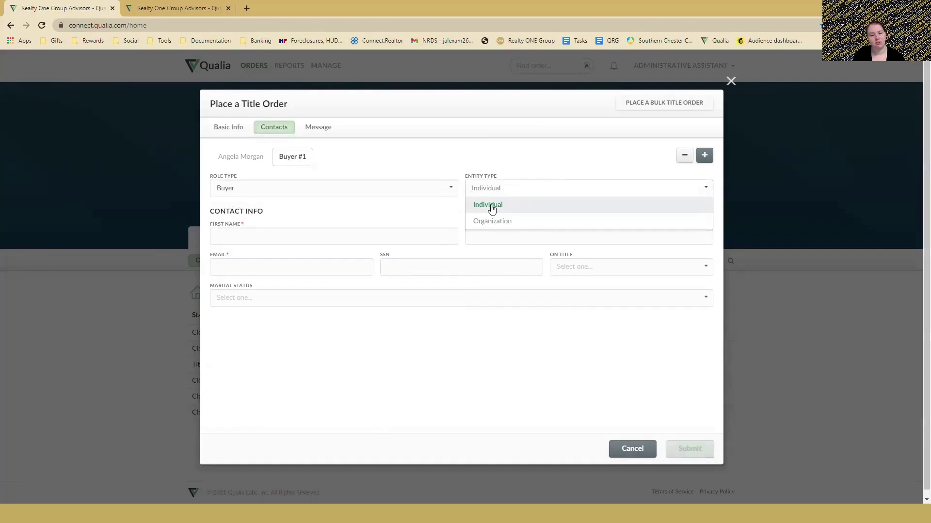
left_click(491, 207)
Enter the buyer's first name, last name and Gmail e-mail address, then move to SSN.
left_click(278, 236)
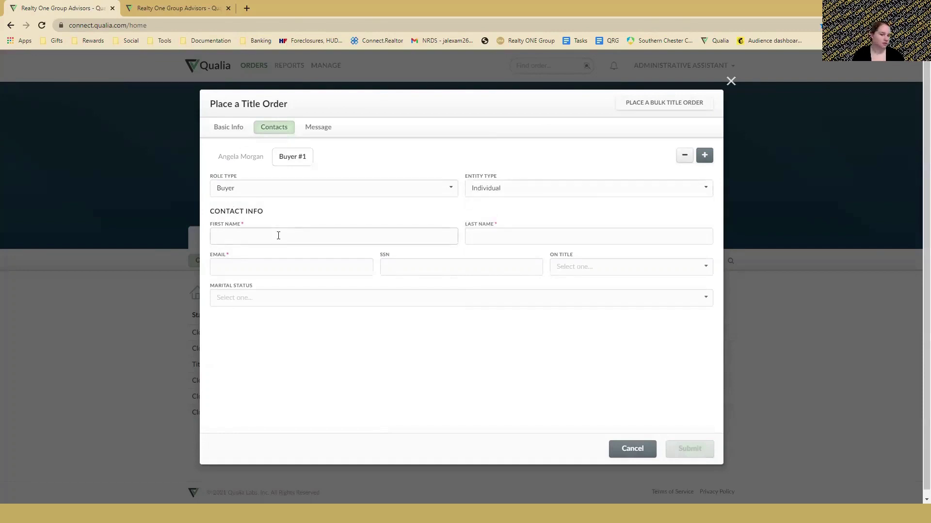
type("J")
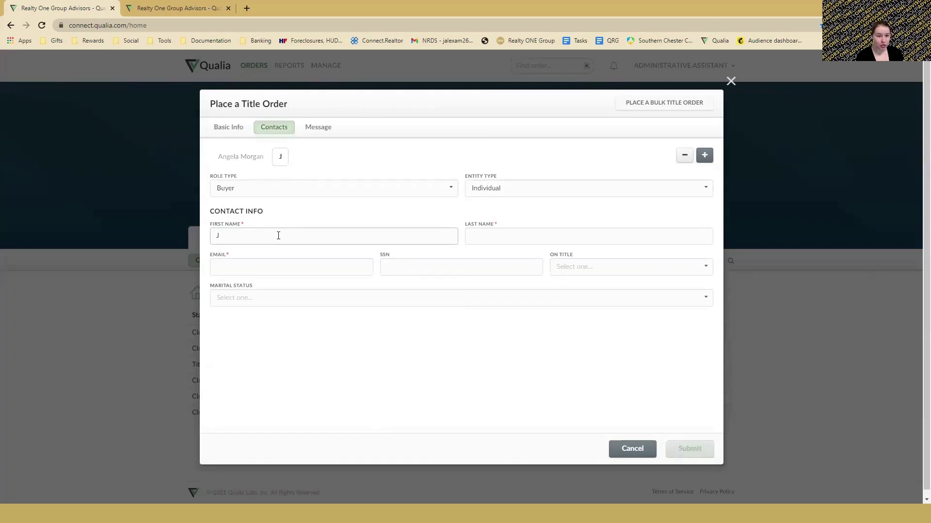
type("ohn")
key("Tab")
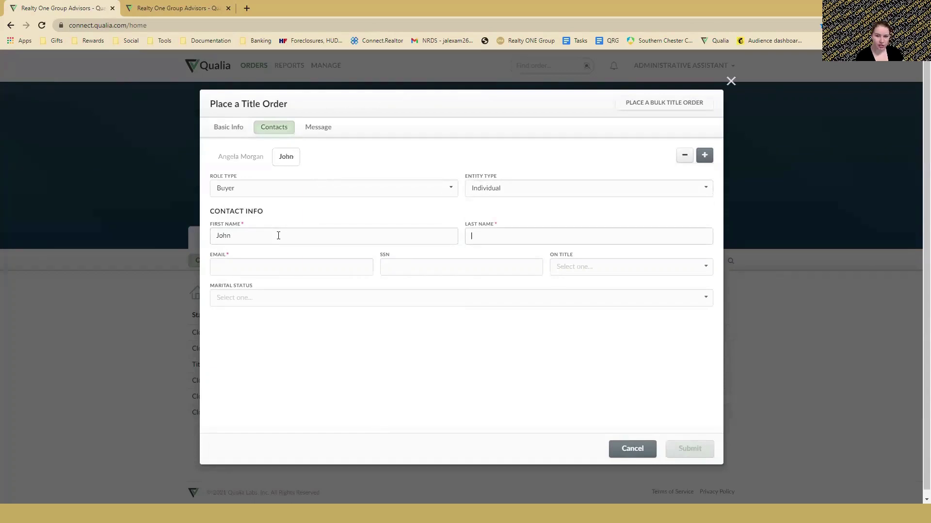
type("Doe")
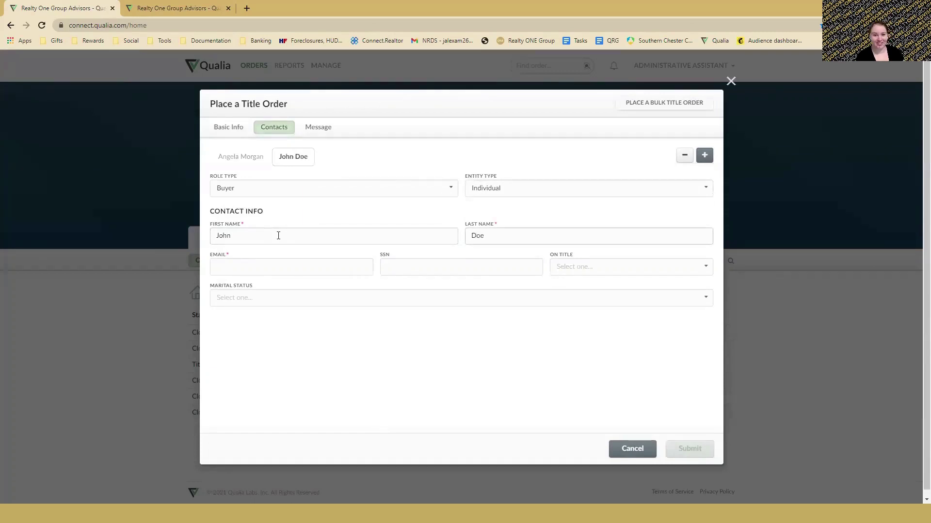
key("Tab")
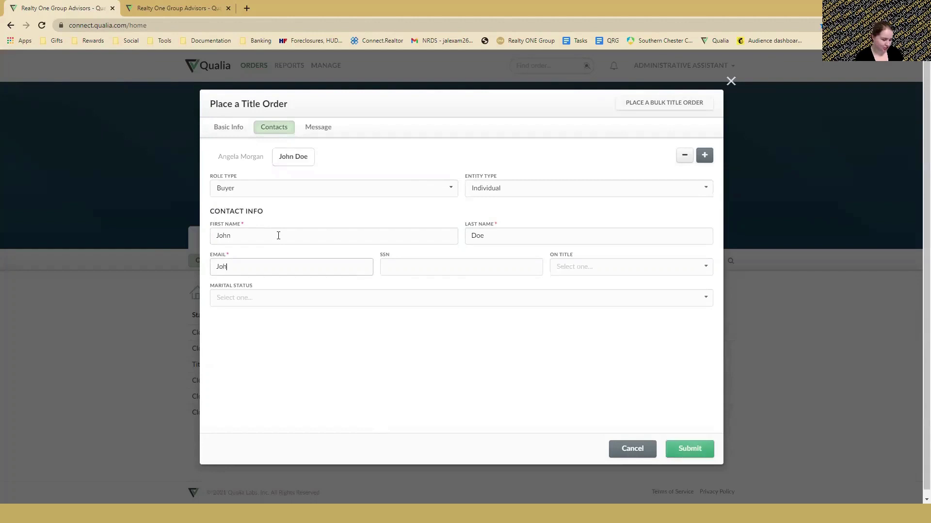
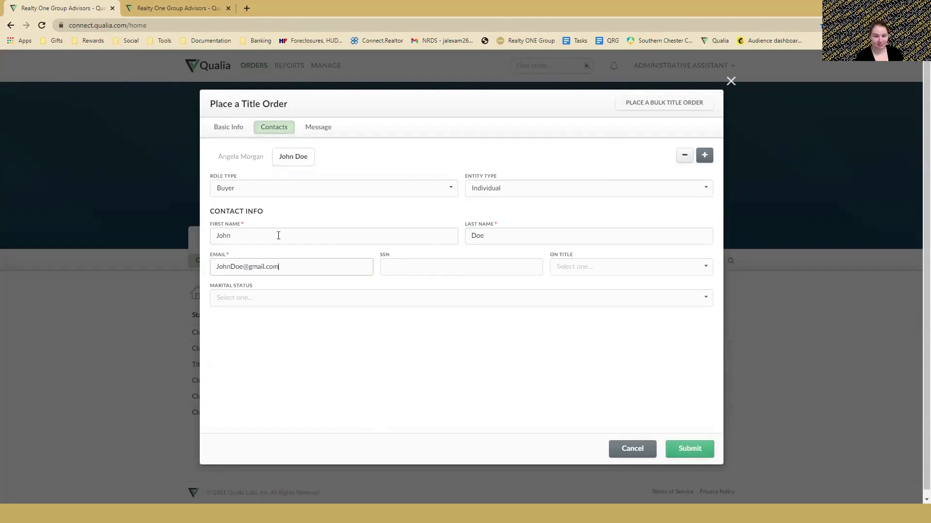
key("Tab")
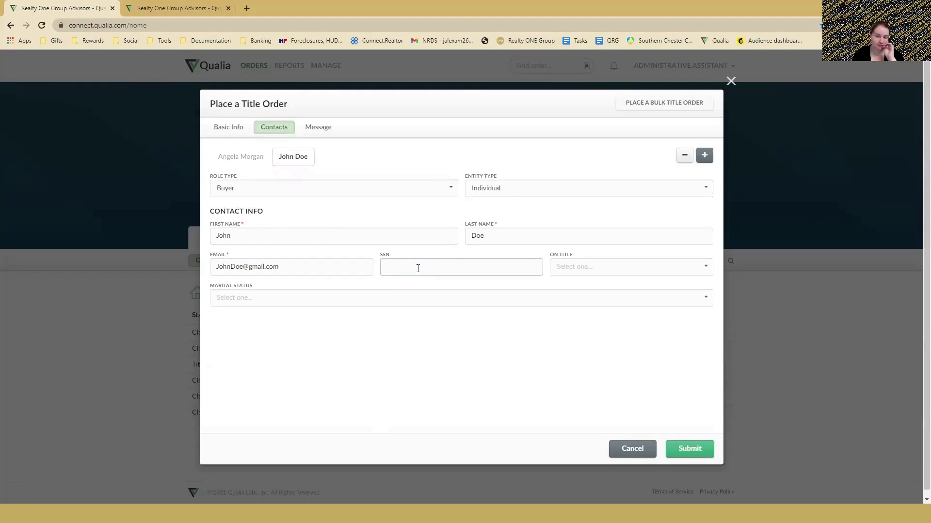
Mark the buyer On Title Yes, set status Married, and put the spouse on title.
left_click(584, 269)
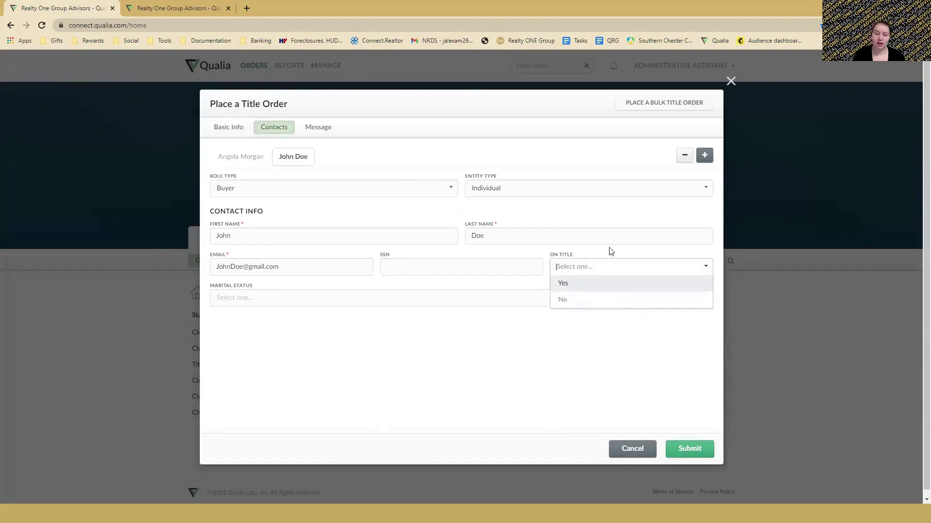
left_click(572, 287)
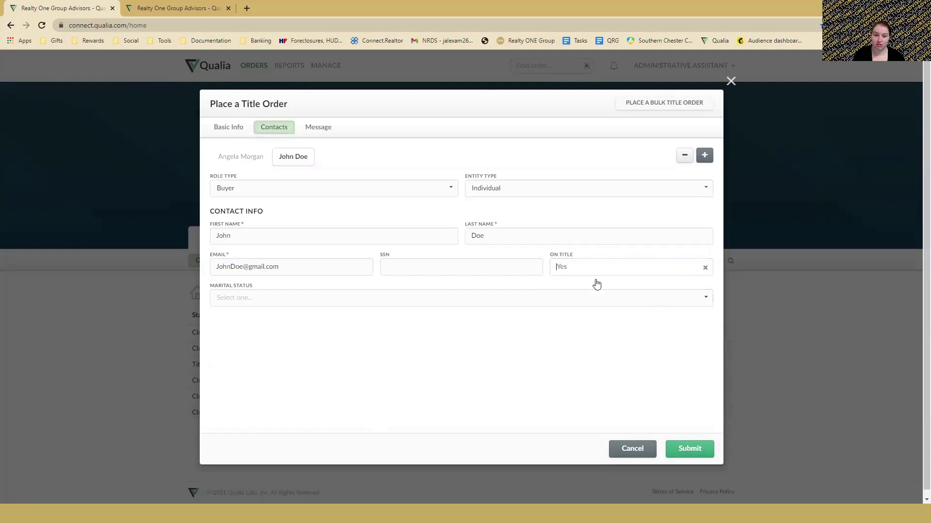
left_click(570, 291)
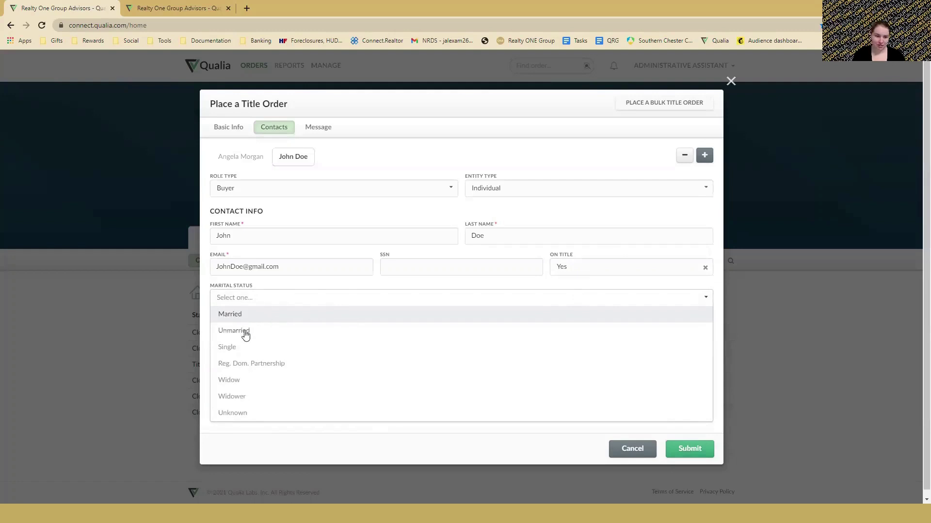
left_click(240, 316)
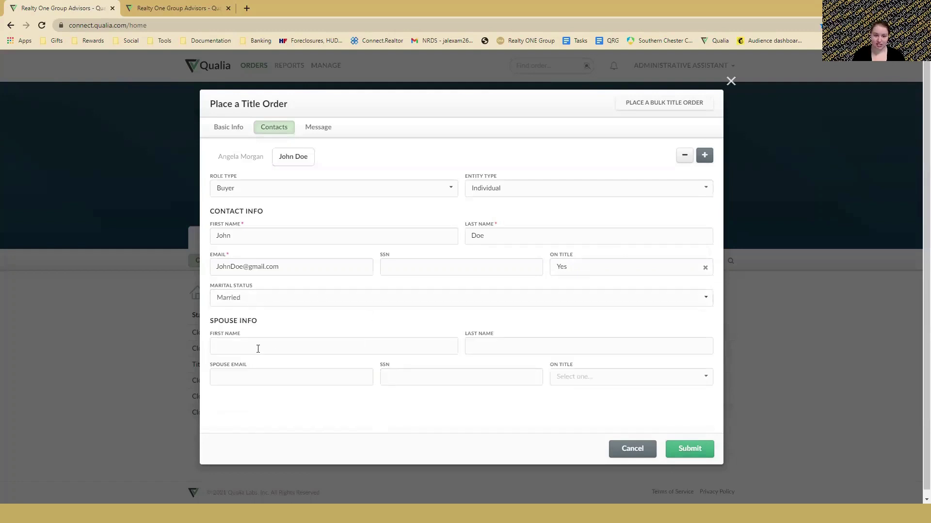
left_click(597, 380)
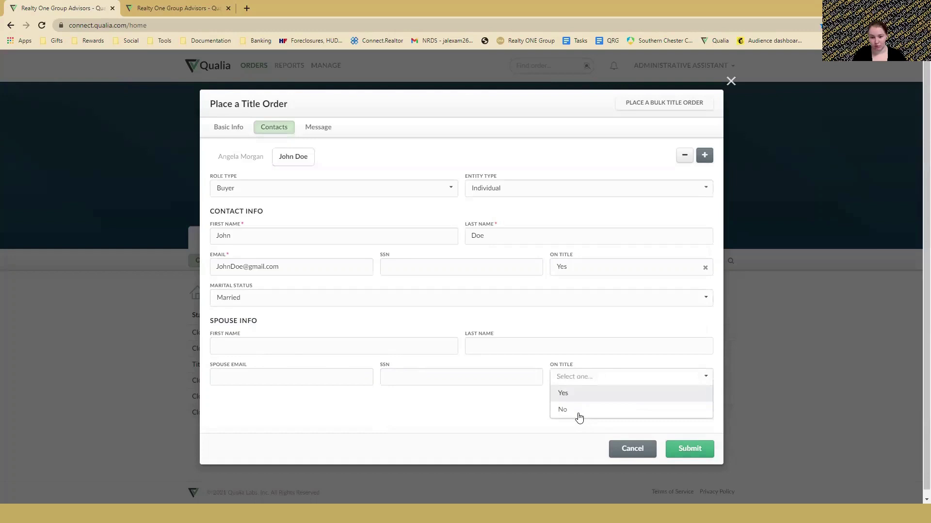
left_click(578, 412)
left_click(598, 380)
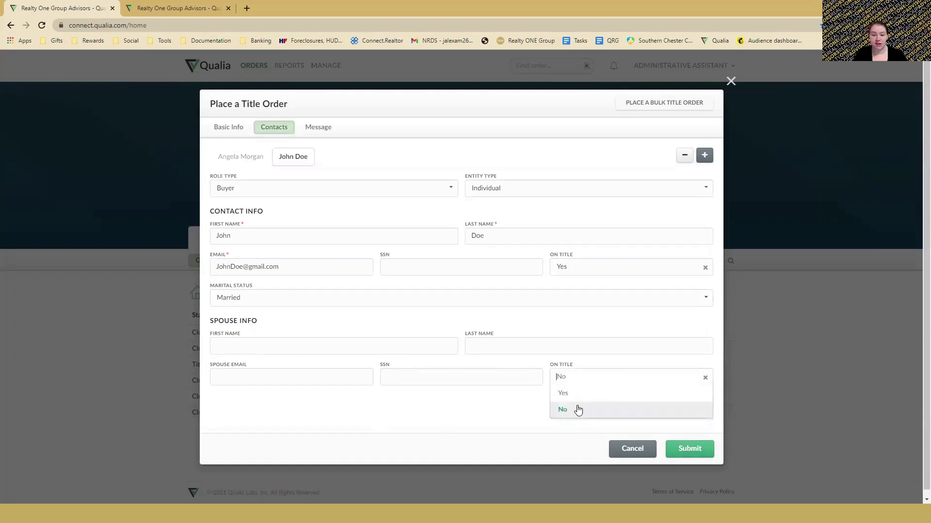
left_click(577, 393)
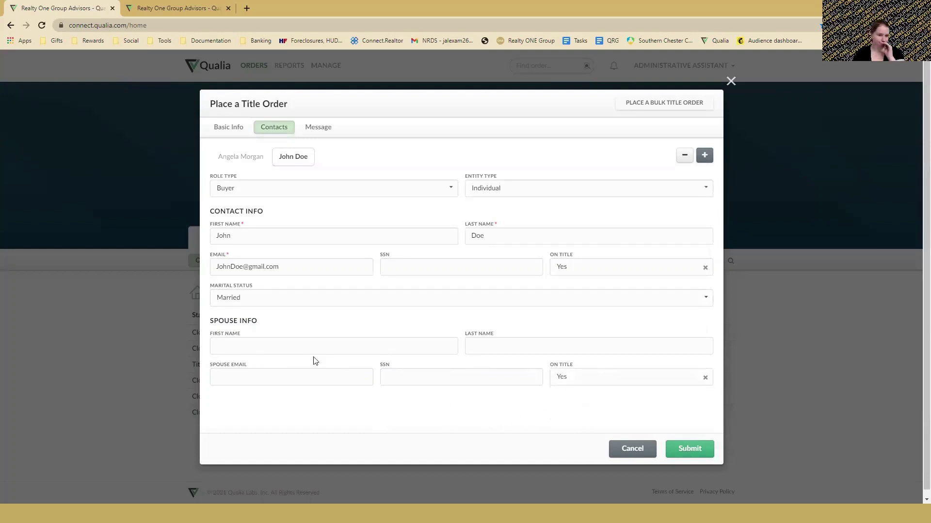
Change the buyer's marital status to Unknown.
left_click(285, 300)
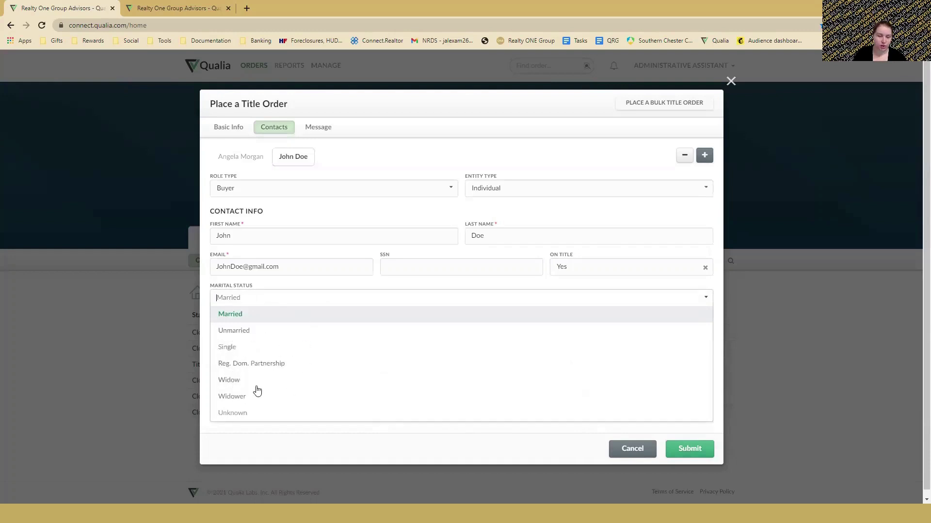
left_click(242, 413)
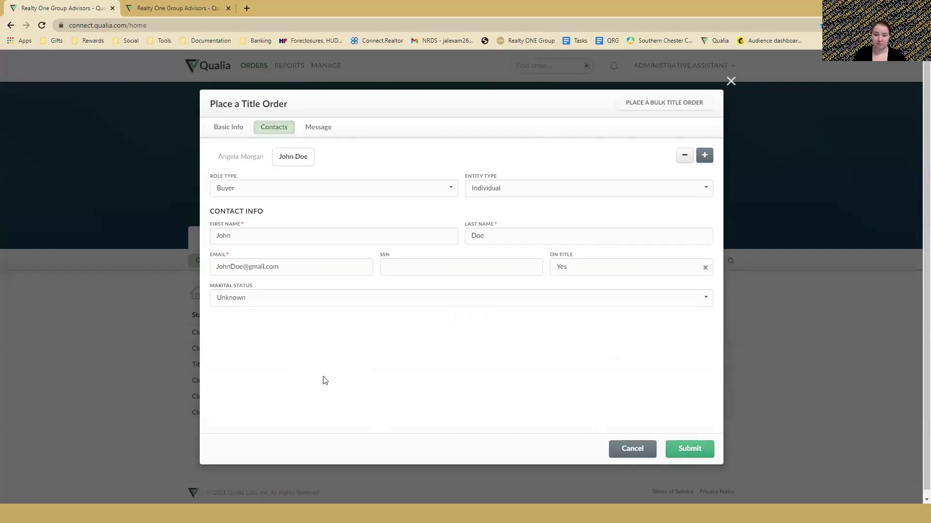
left_click(338, 289)
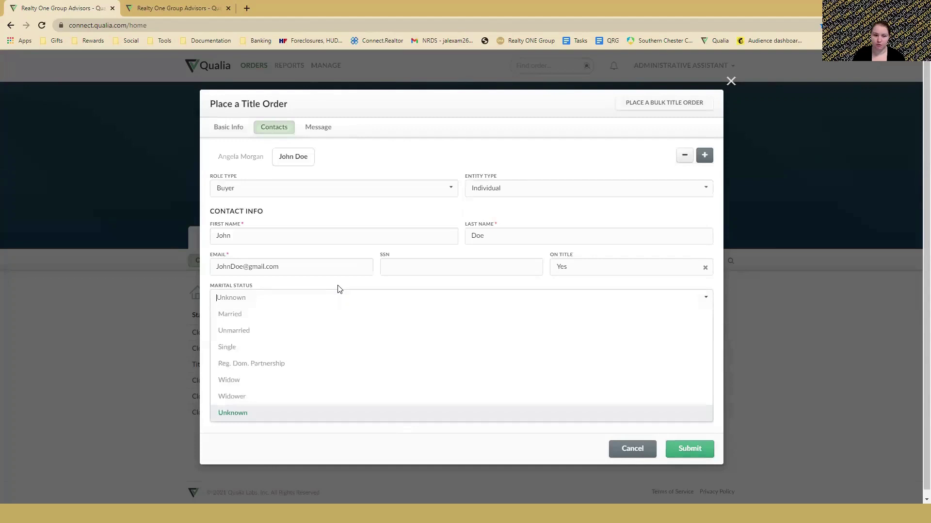
left_click(338, 289)
left_click(339, 289)
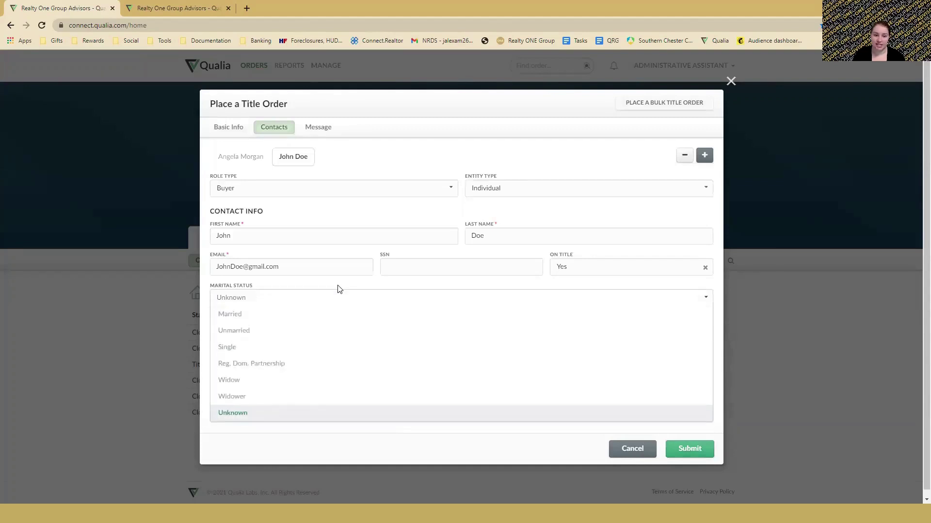
left_click(374, 284)
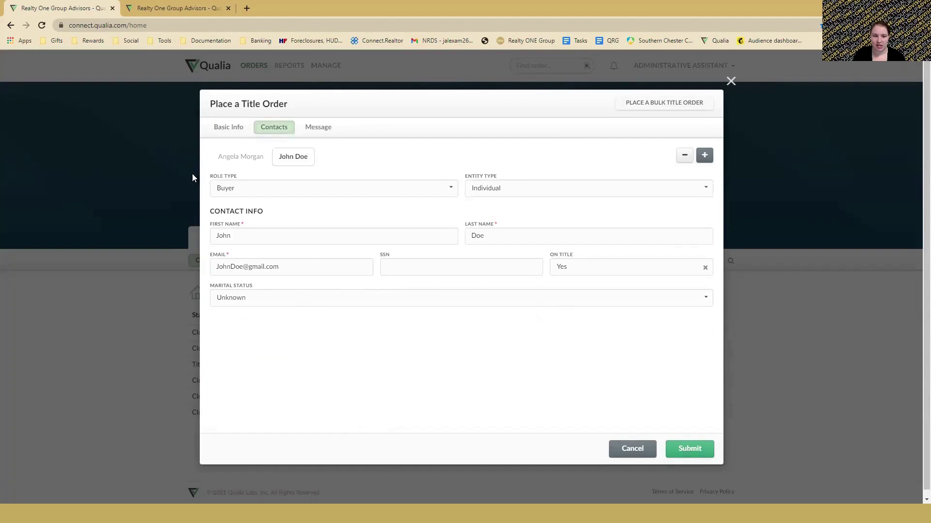
Add another contact with organization Realty ONE Group Advisor and the representative's e-mail address.
left_click(704, 155)
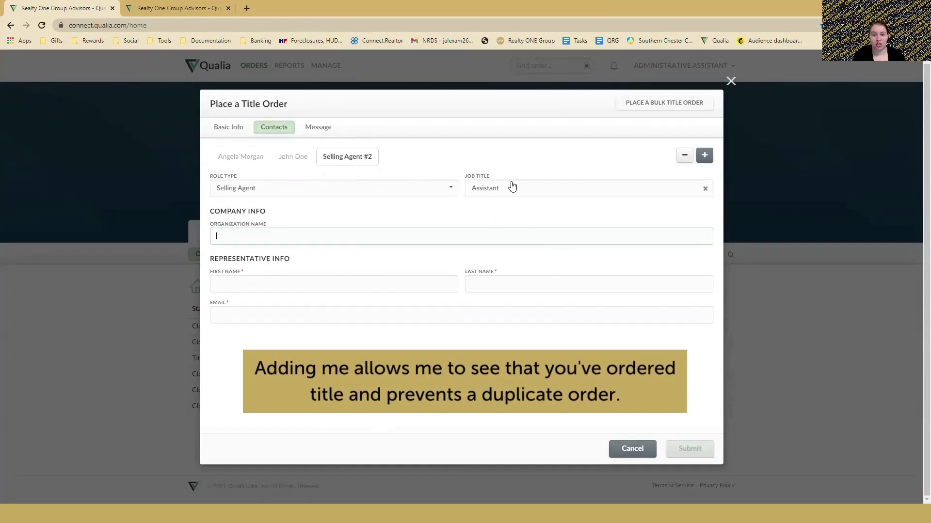
left_click(467, 235)
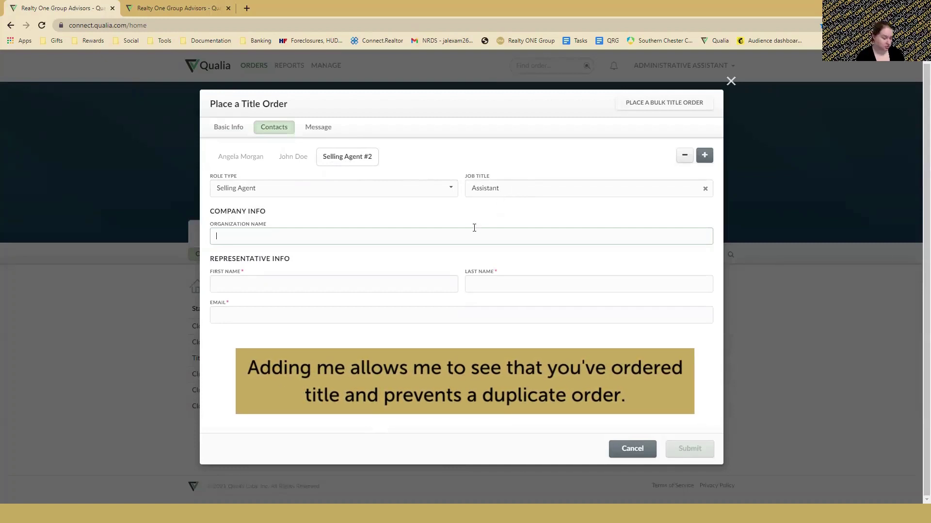
type("Realty ON")
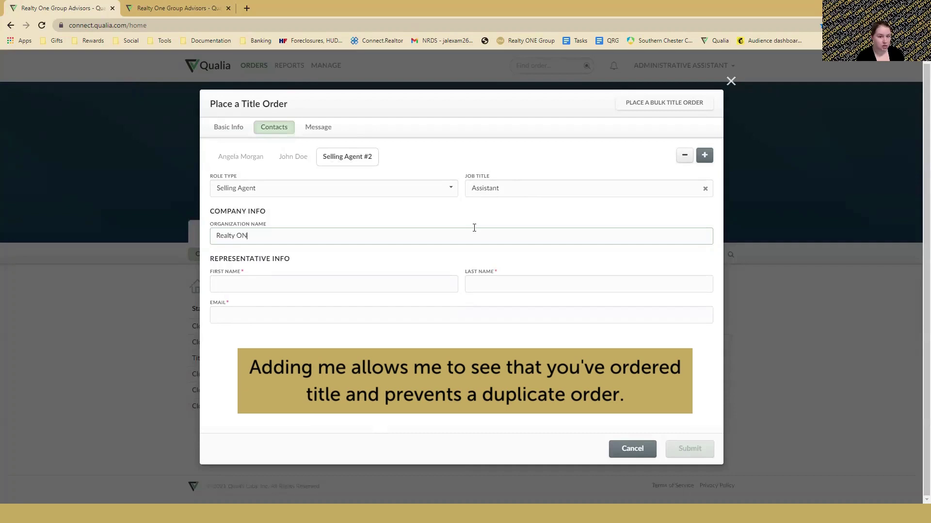
type("E Group A")
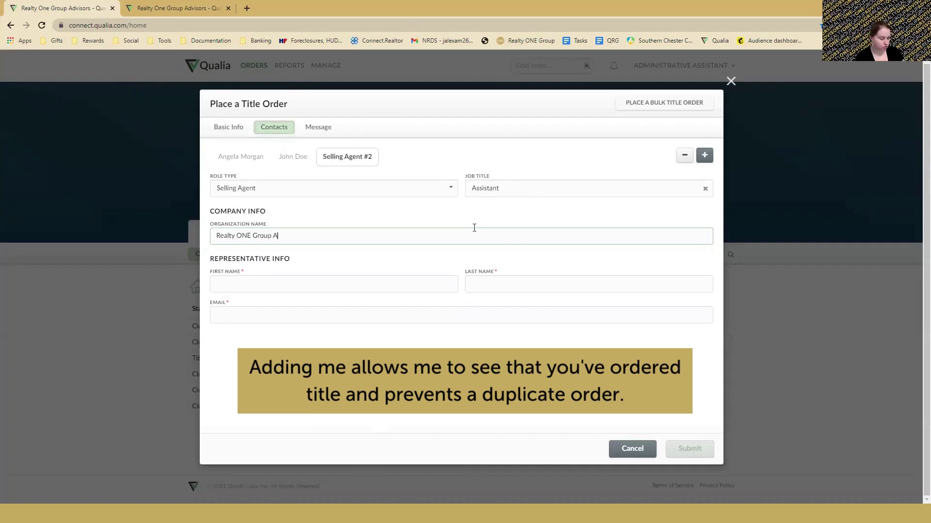
type("dvisors")
key("Tab")
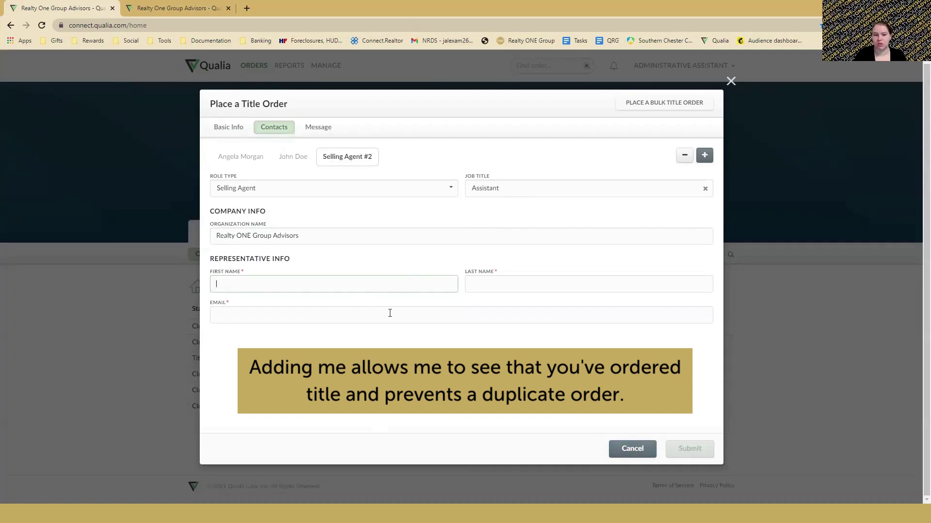
left_click(390, 313)
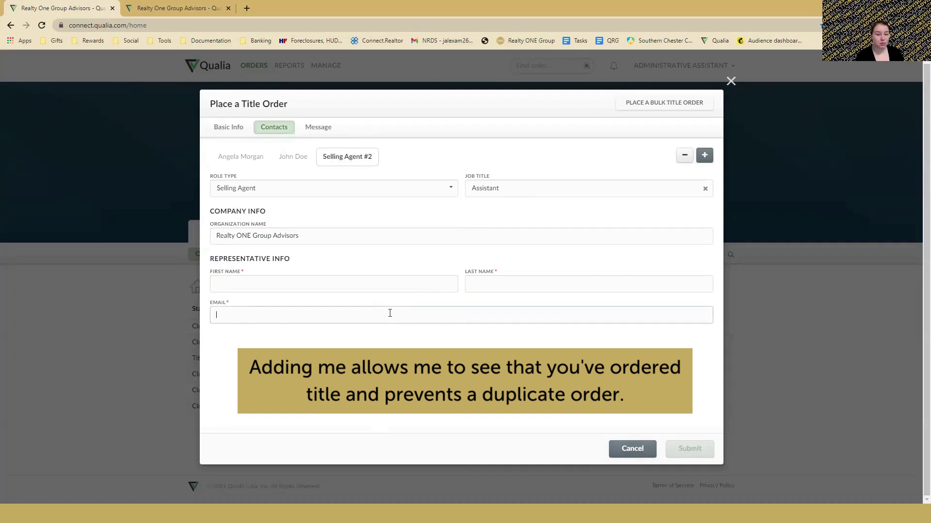
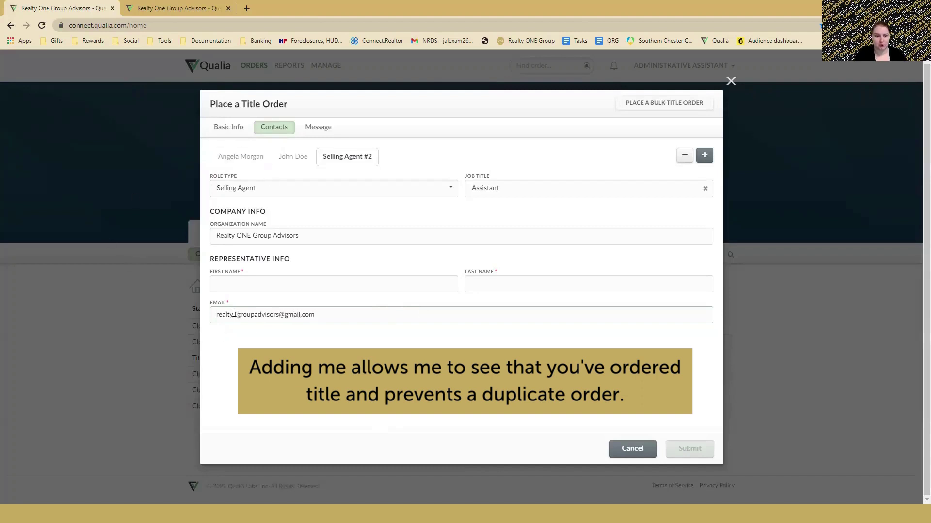
left_click(233, 359)
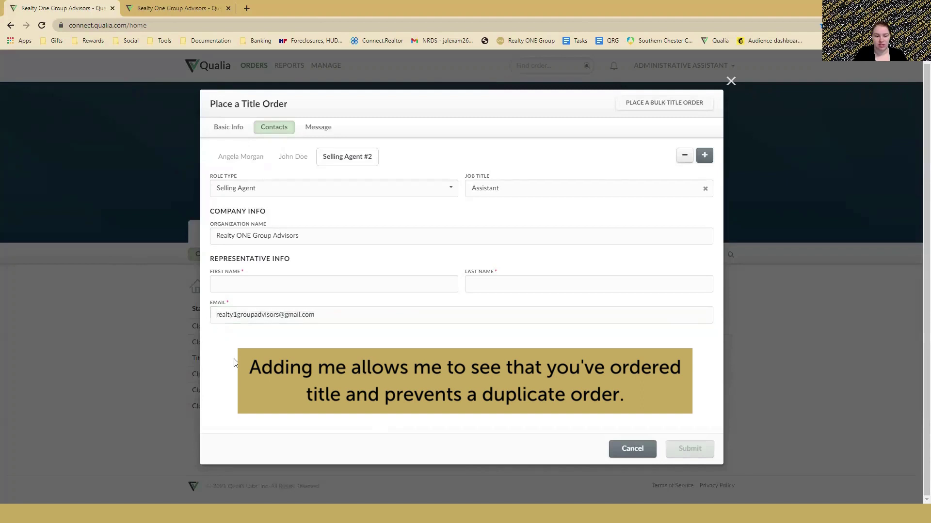
left_click(255, 281)
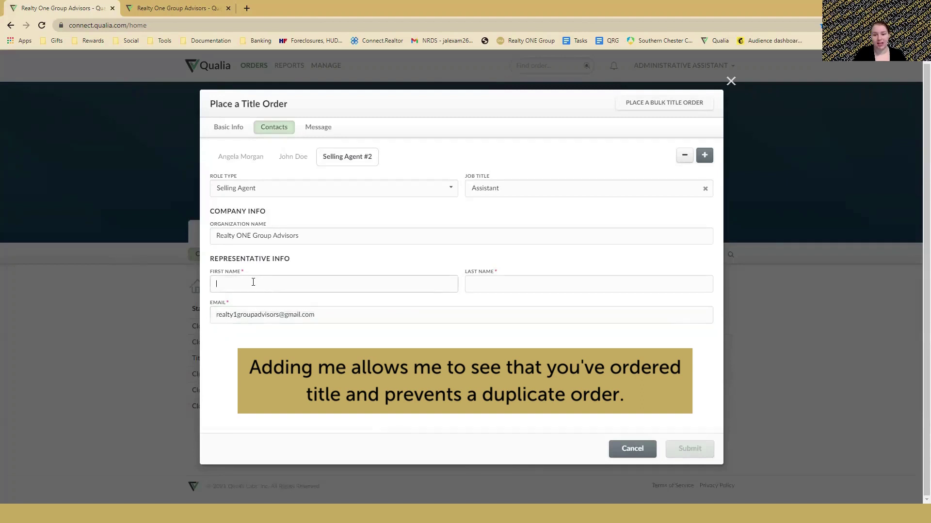